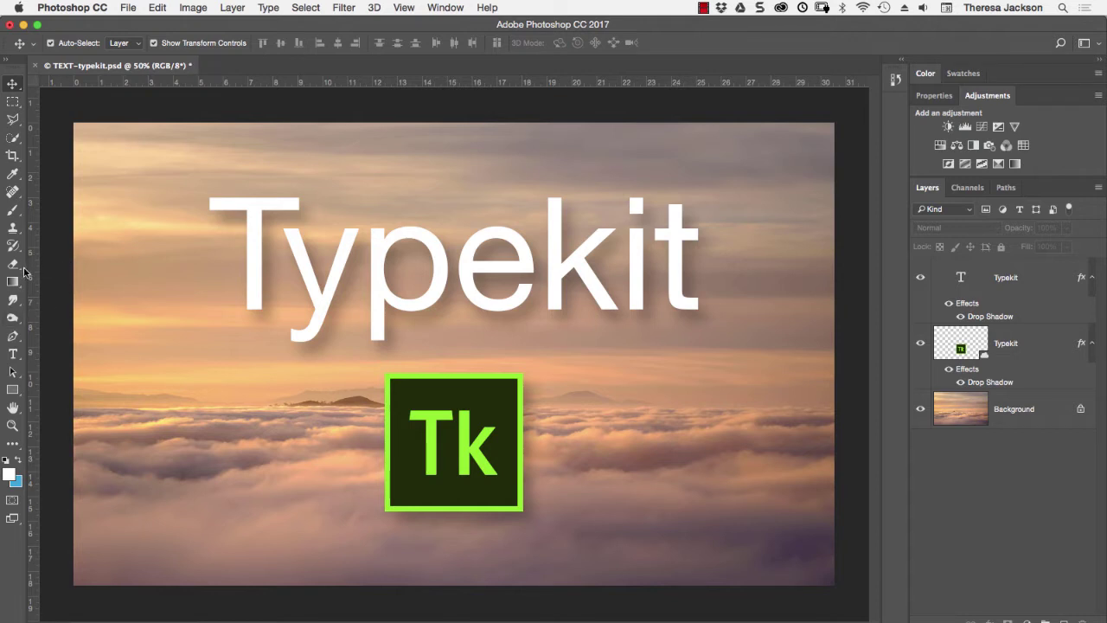
# Step: With the Type tool active, select the Typekit text layer in the Layers panel
pyautogui.click(14, 354)
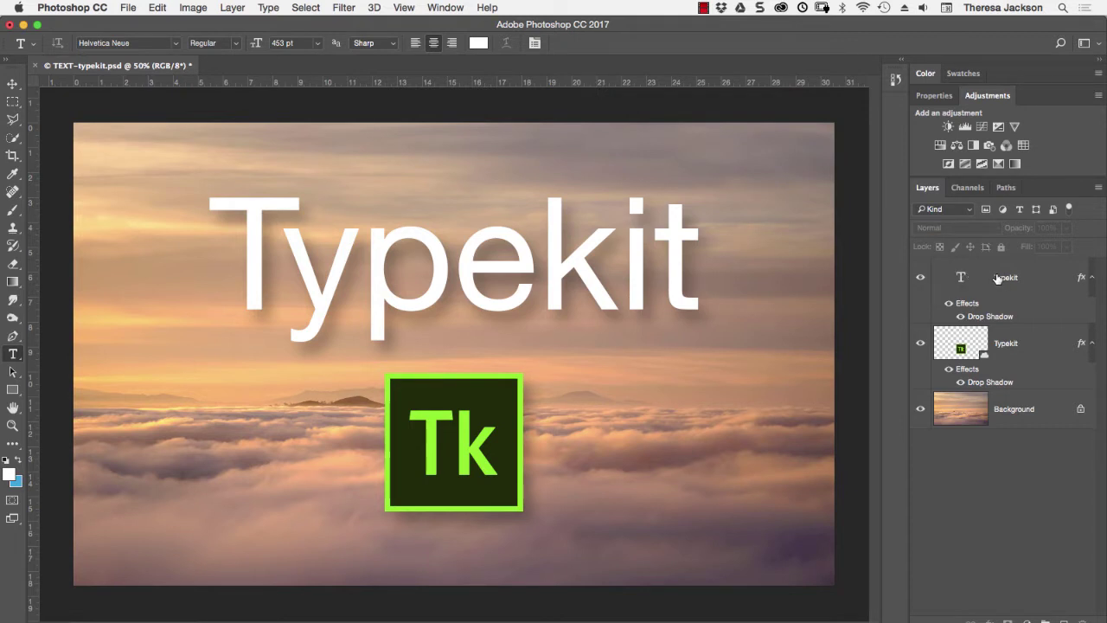
pyautogui.click(987, 277)
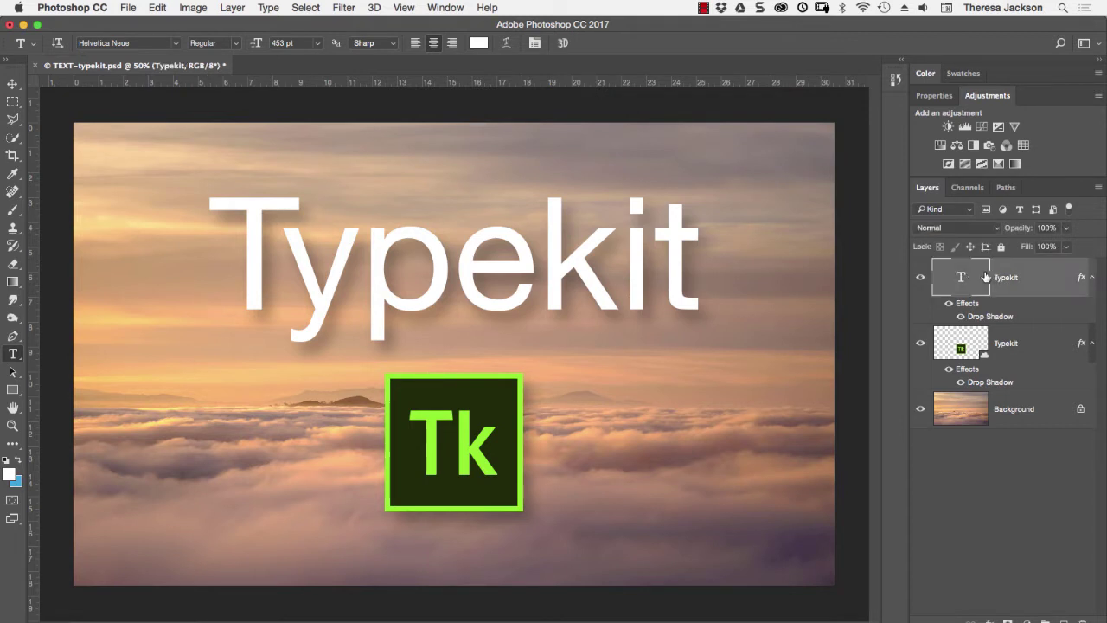
# Step: Open the font family list for the Helvetica Neue title and scroll through the typefaces
pyautogui.click(176, 45)
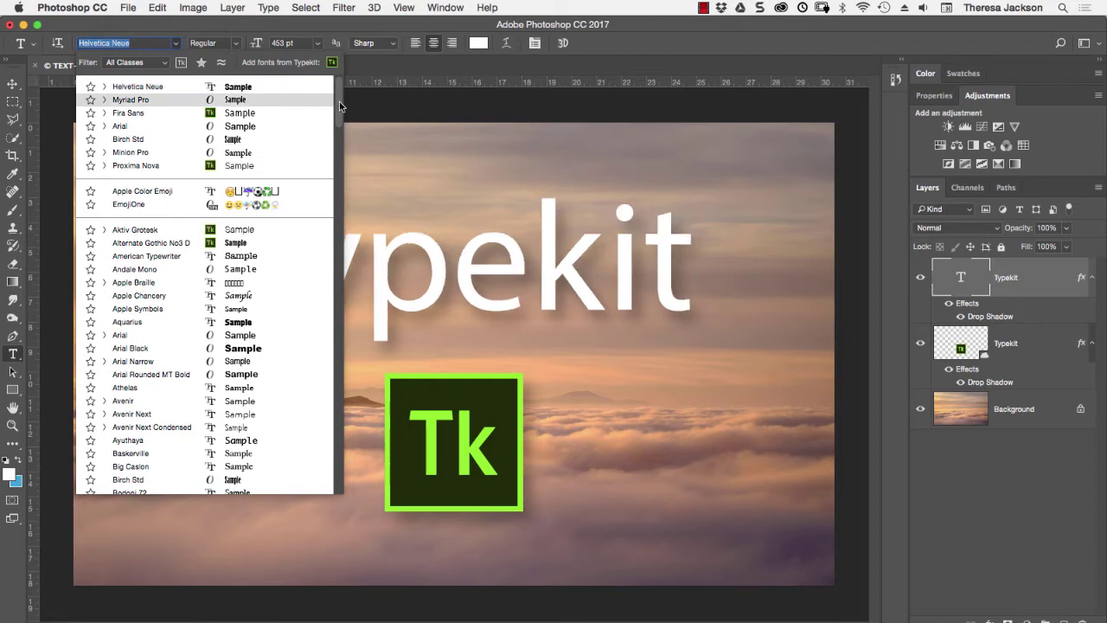
pyautogui.moveTo(339, 101)
pyautogui.mouseDown()
pyautogui.moveTo(316, 226)
pyautogui.moveTo(334, 351)
pyautogui.moveTo(336, 131)
pyautogui.moveTo(321, 106)
pyautogui.mouseUp()
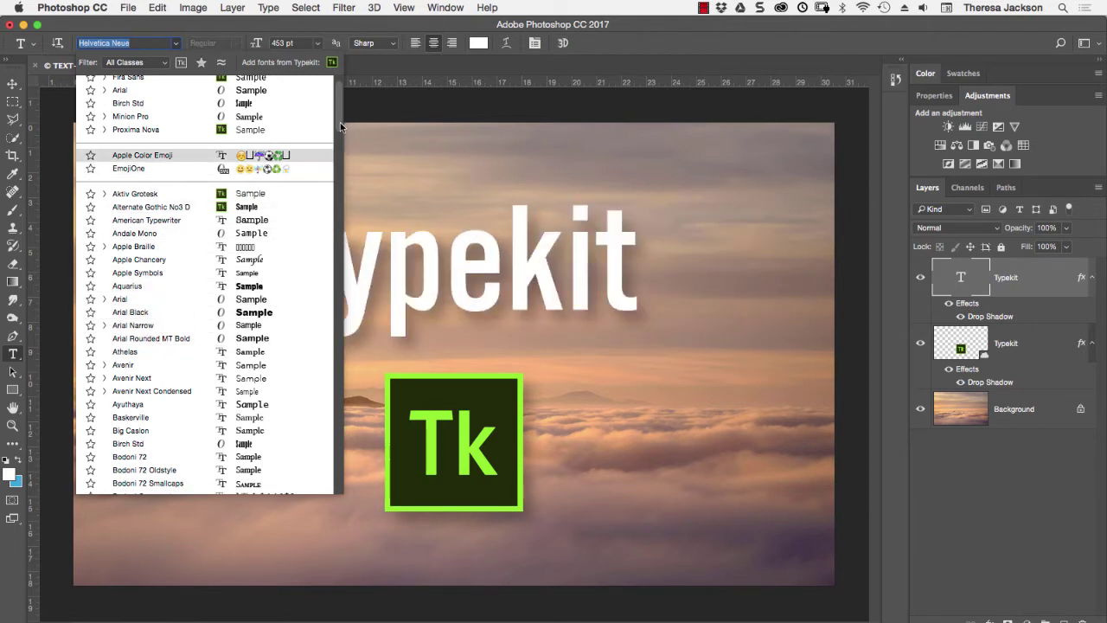
pyautogui.scroll(2, 340, 127)
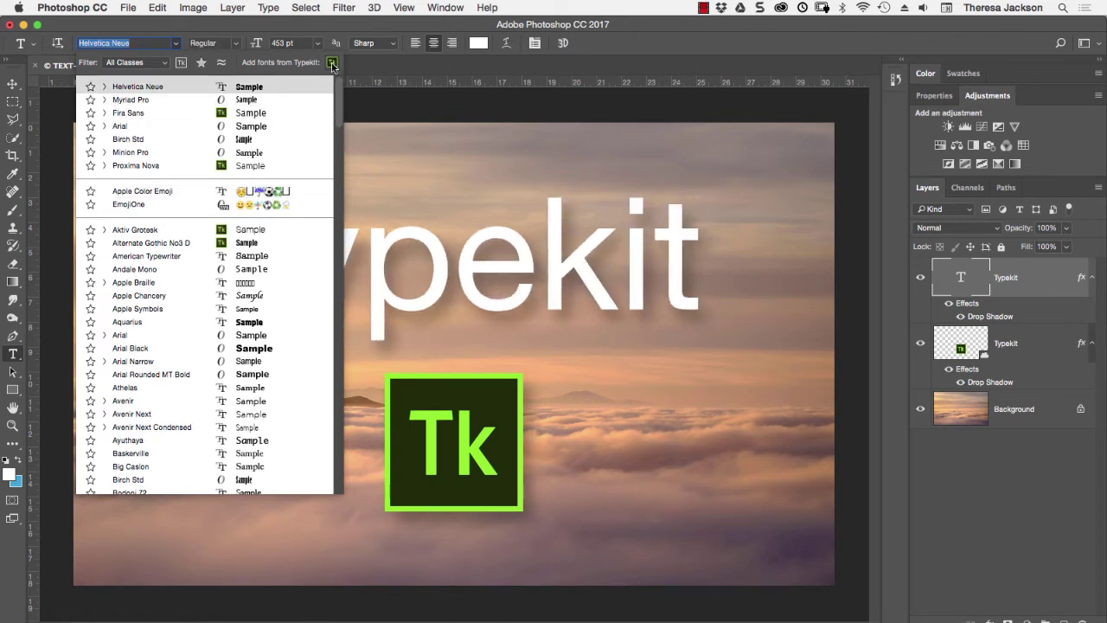
pyautogui.click(181, 63)
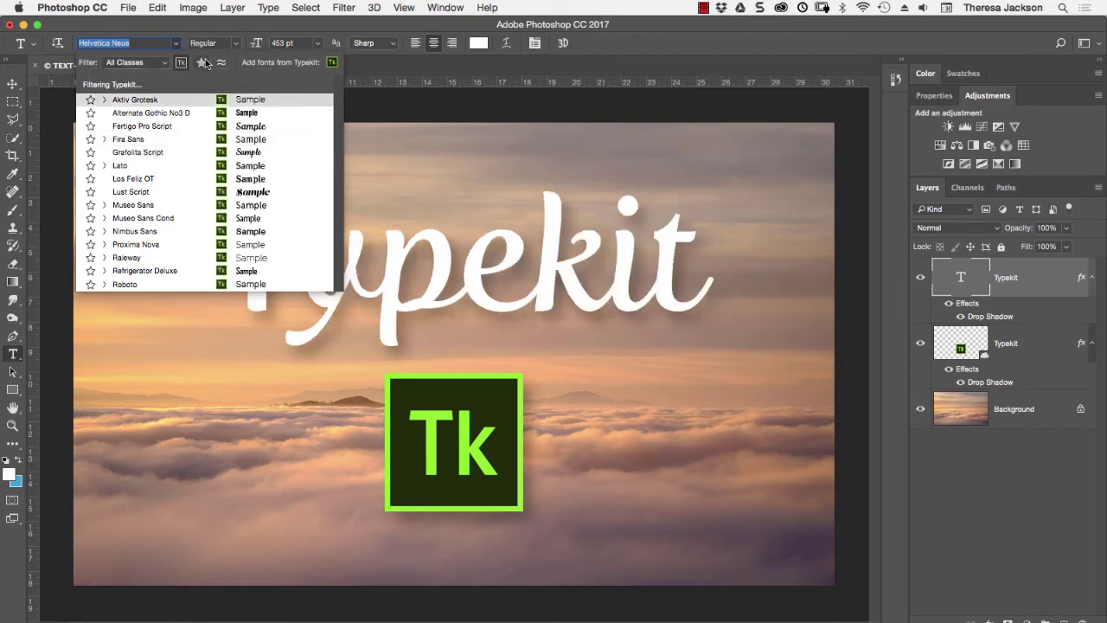
pyautogui.click(180, 64)
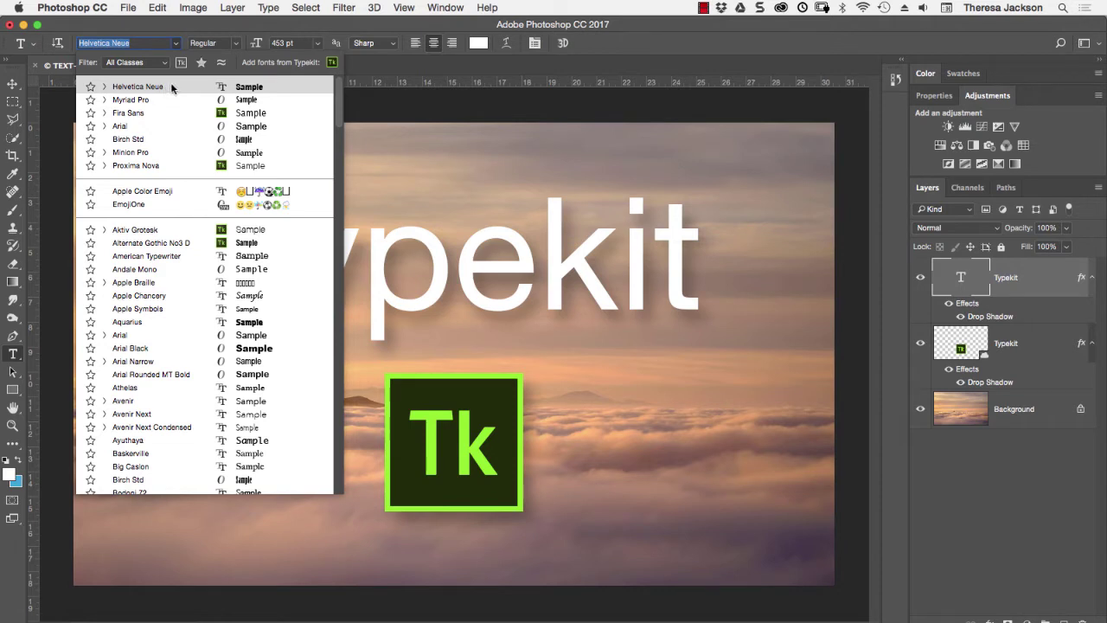
# Step: Show fonts similar to Helvetica Neue, then sync Stevie Sans from Typekit onto the title
pyautogui.click(222, 65)
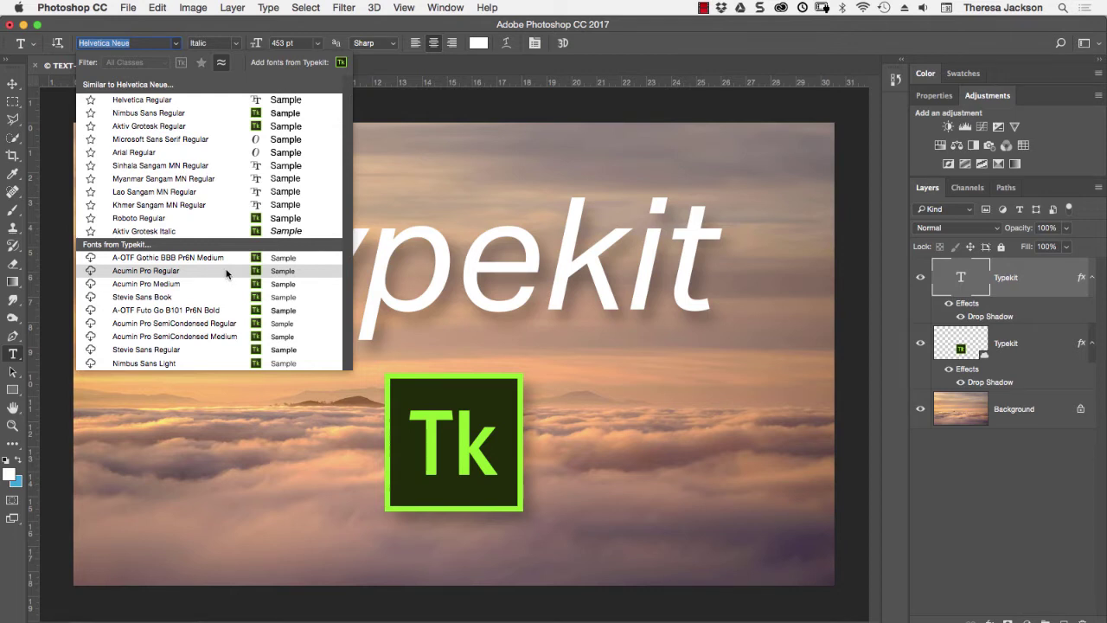
pyautogui.click(90, 299)
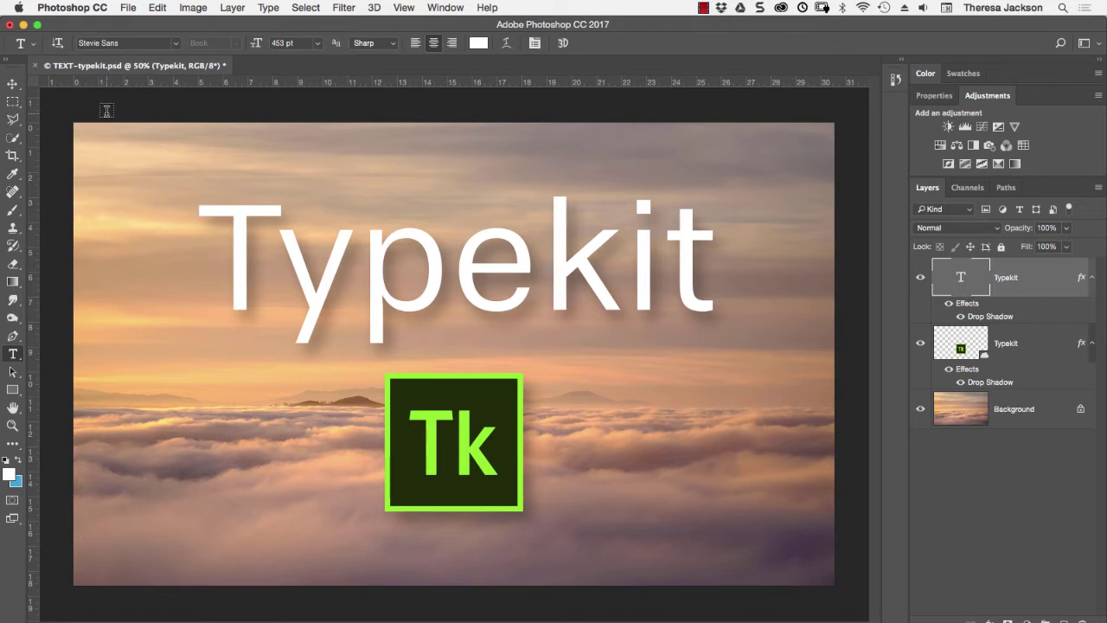
# Step: Reopen the font family list, now headed by Stevie Sans
pyautogui.click(177, 43)
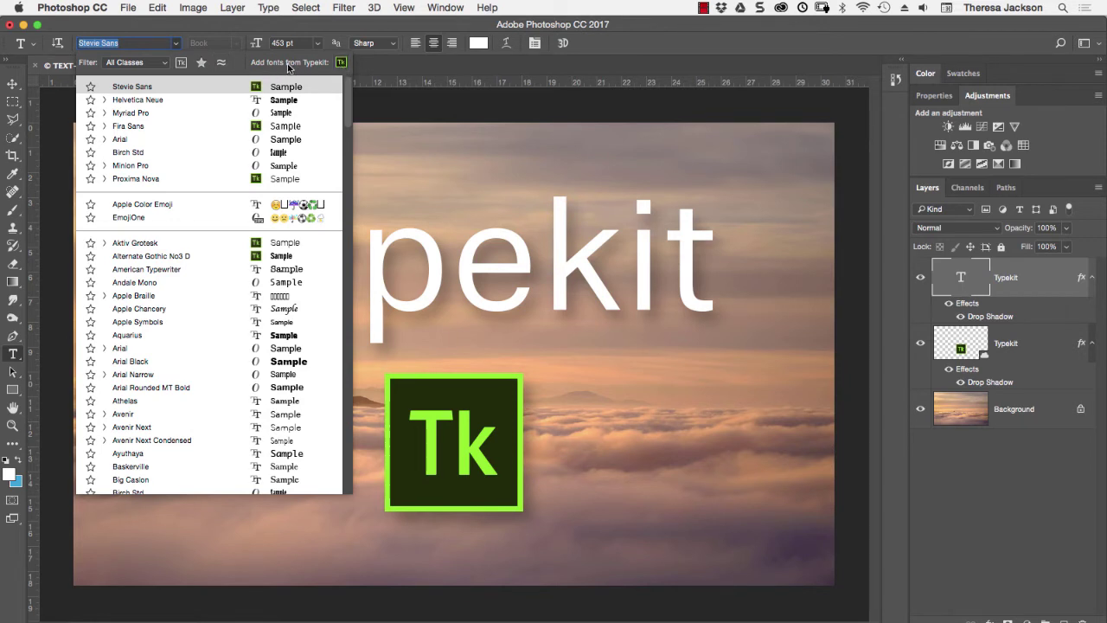
# Step: Go to typekit.com from Photoshop and filter My Library to Script fonts like Spumante
pyautogui.click(342, 65)
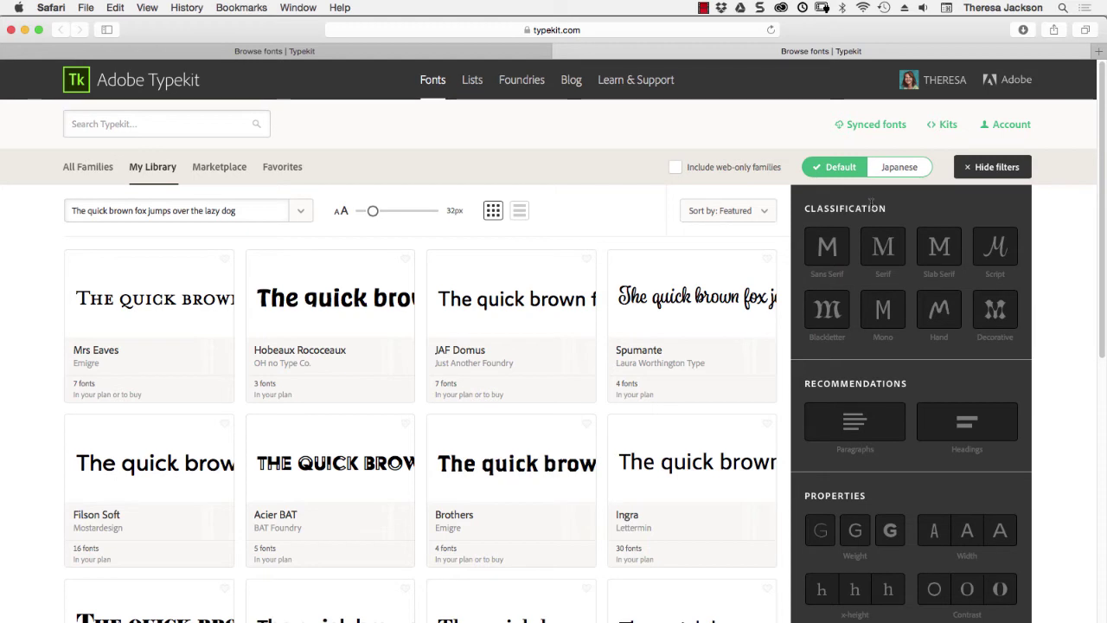
pyautogui.click(994, 247)
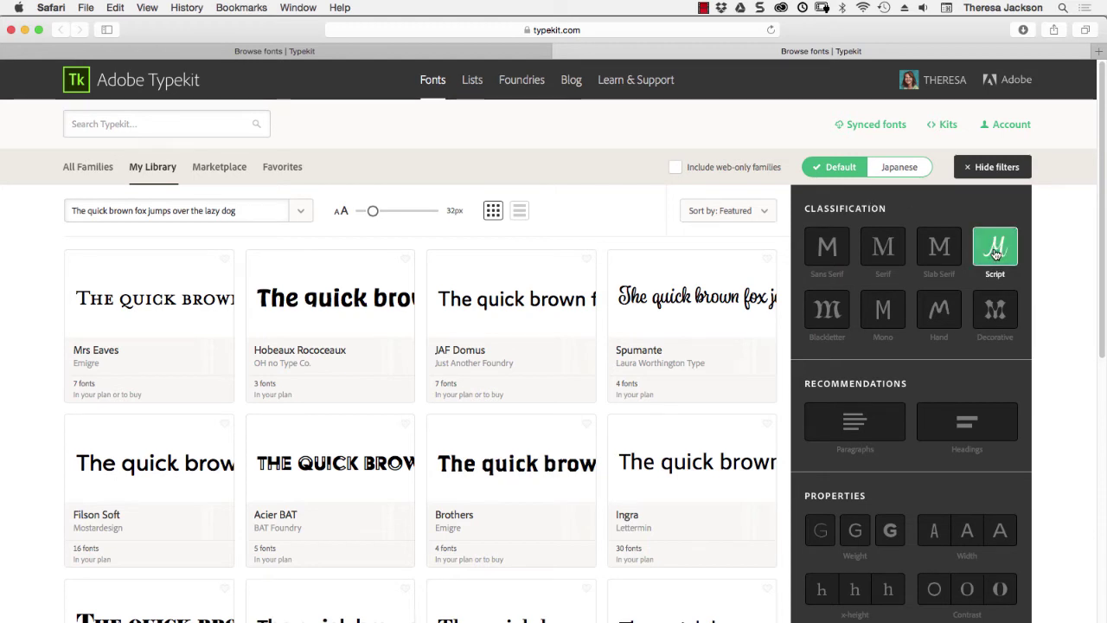
pyautogui.click(995, 250)
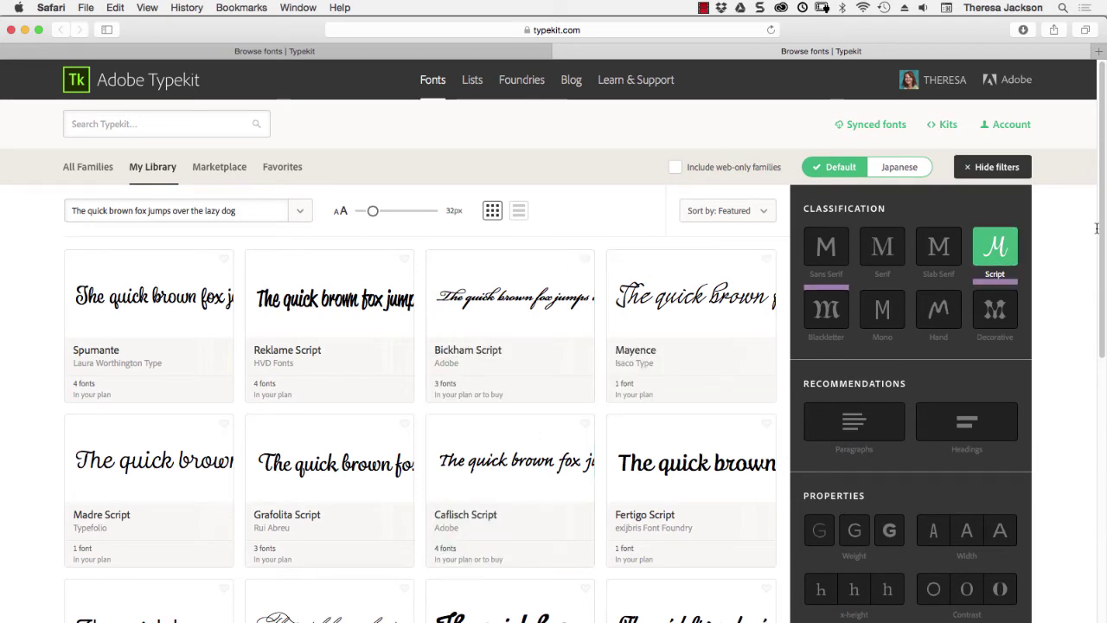
pyautogui.moveTo(1103, 235); pyautogui.dragTo(1090, 352)
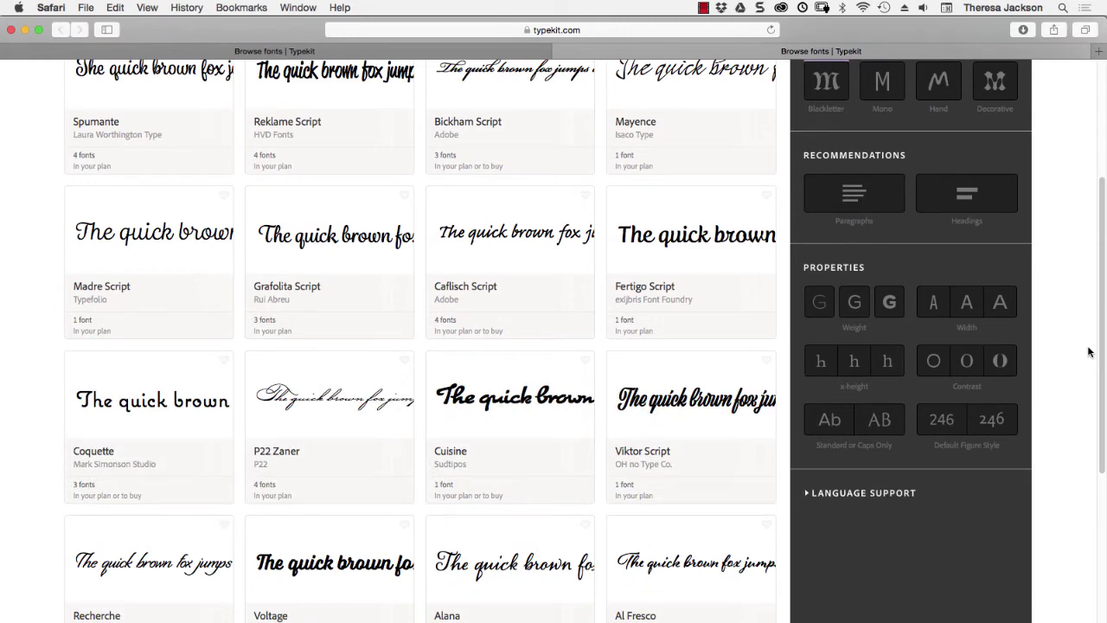
pyautogui.scroll(5, 1089, 351)
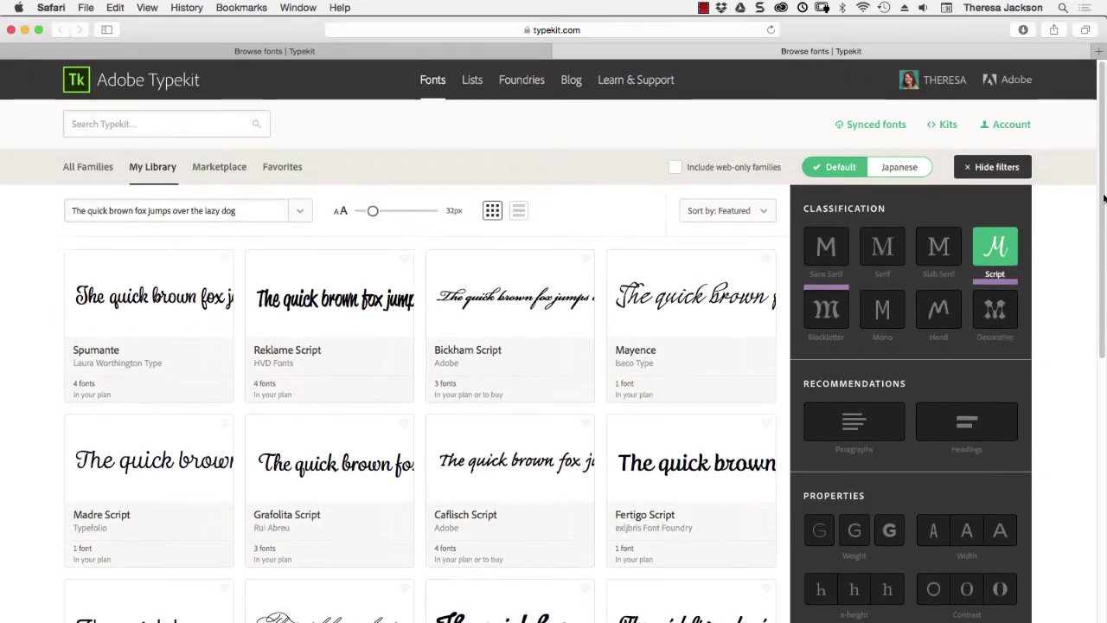
# Step: Sync Spumante Regular from its Typekit family page and return to Photoshop
pyautogui.click(154, 299)
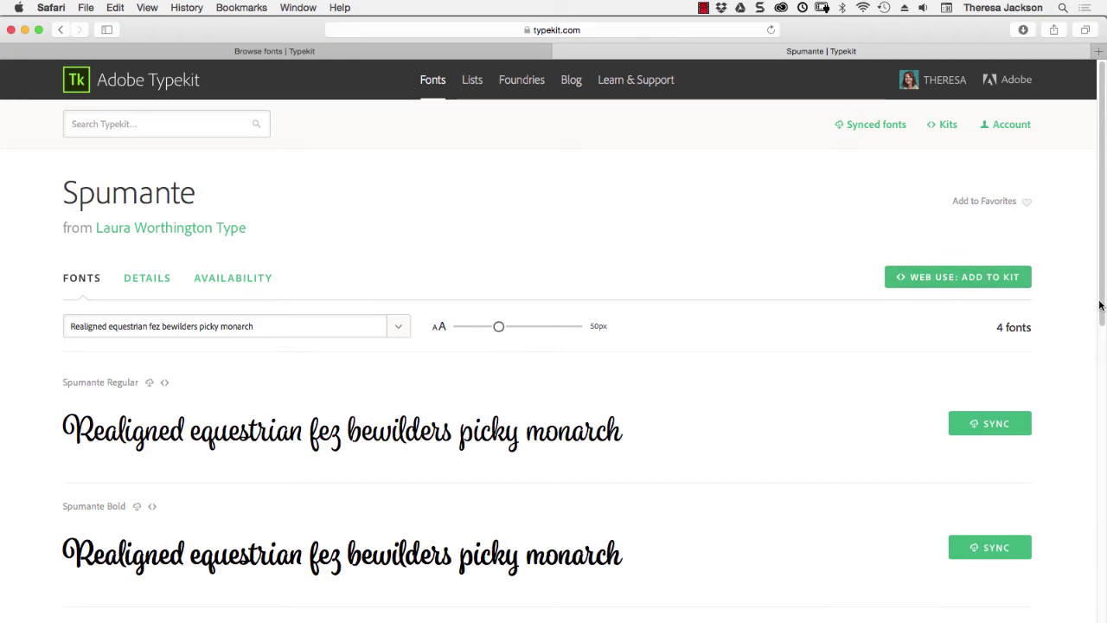
pyautogui.moveTo(1098, 296)
pyautogui.mouseDown()
pyautogui.moveTo(1087, 461)
pyautogui.moveTo(1087, 289)
pyautogui.mouseUp()
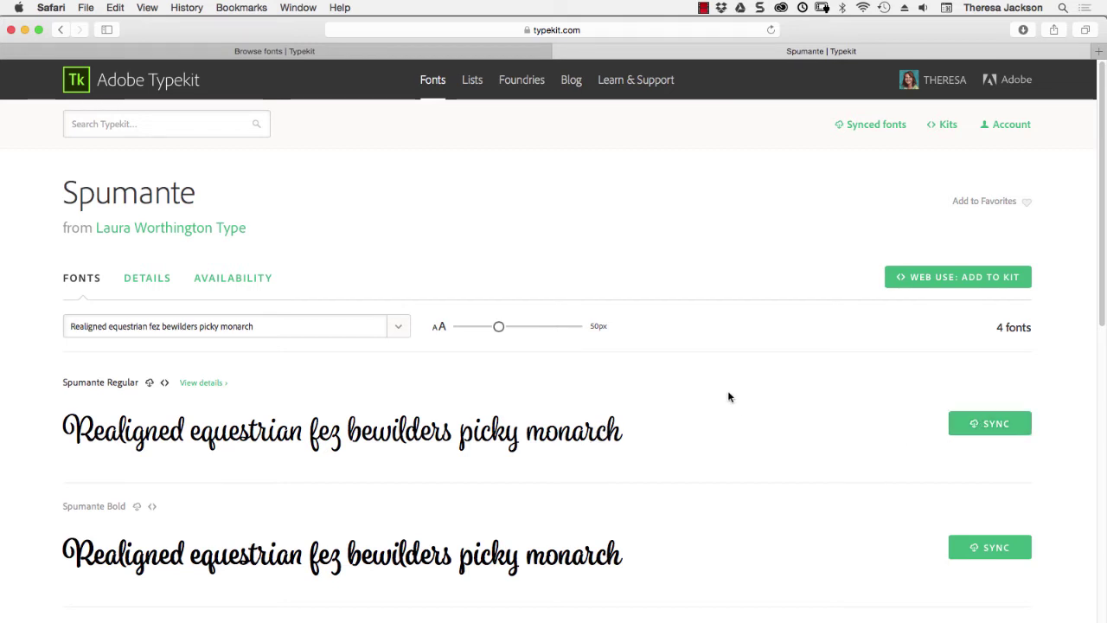
pyautogui.click(989, 423)
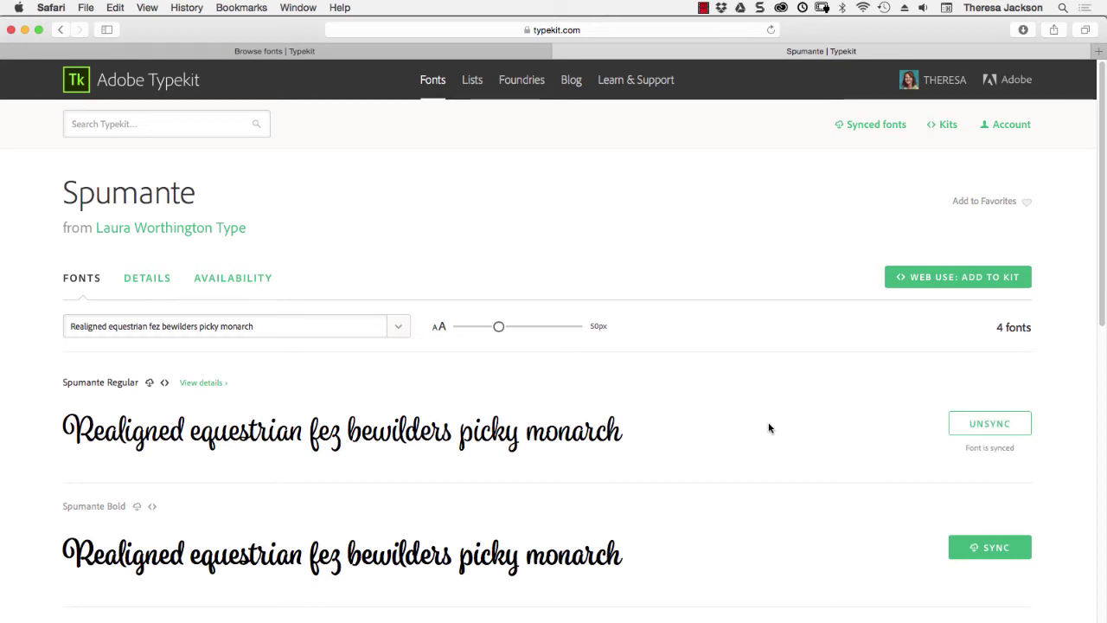
pyautogui.press('super+Tab')
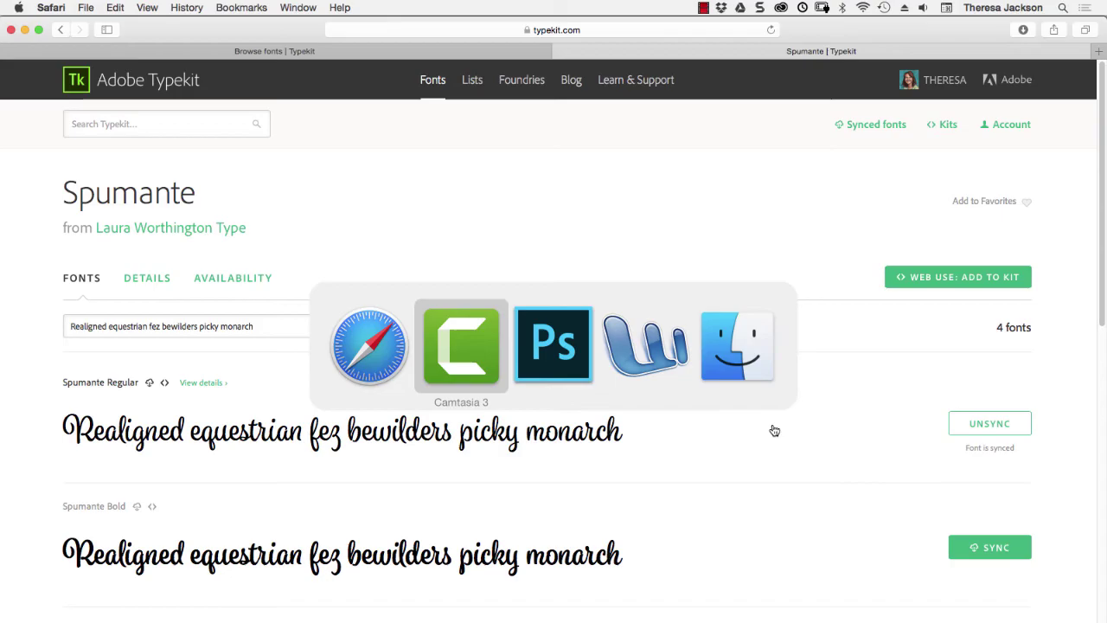
pyautogui.press('super+Tab')
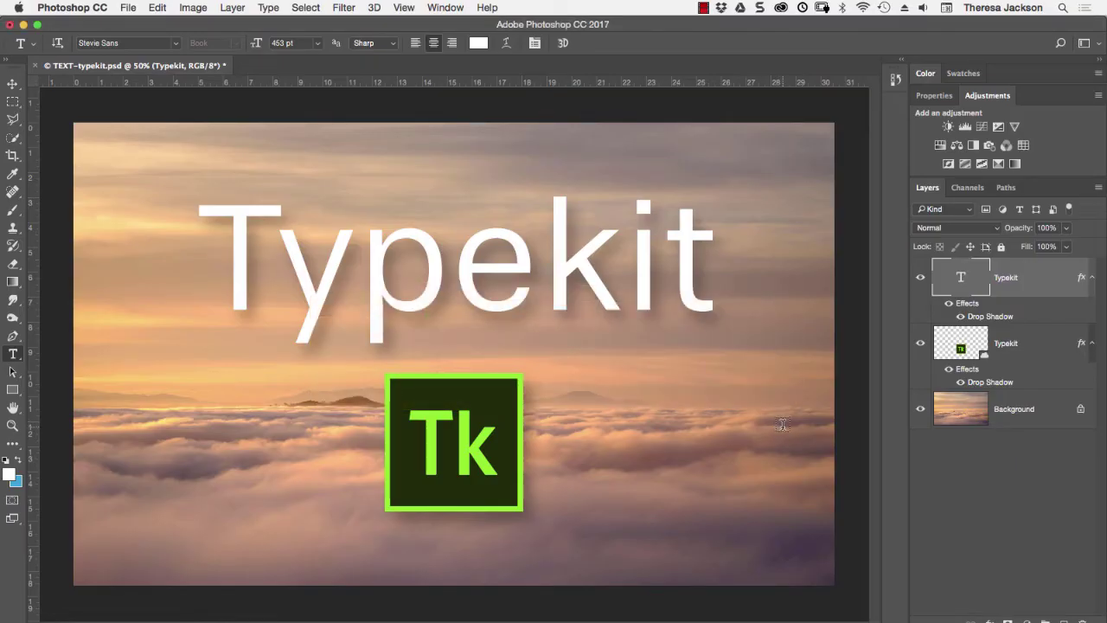
# Step: Filter the font list with 'sp' and set the title in Spumante Regular
pyautogui.click(176, 45)
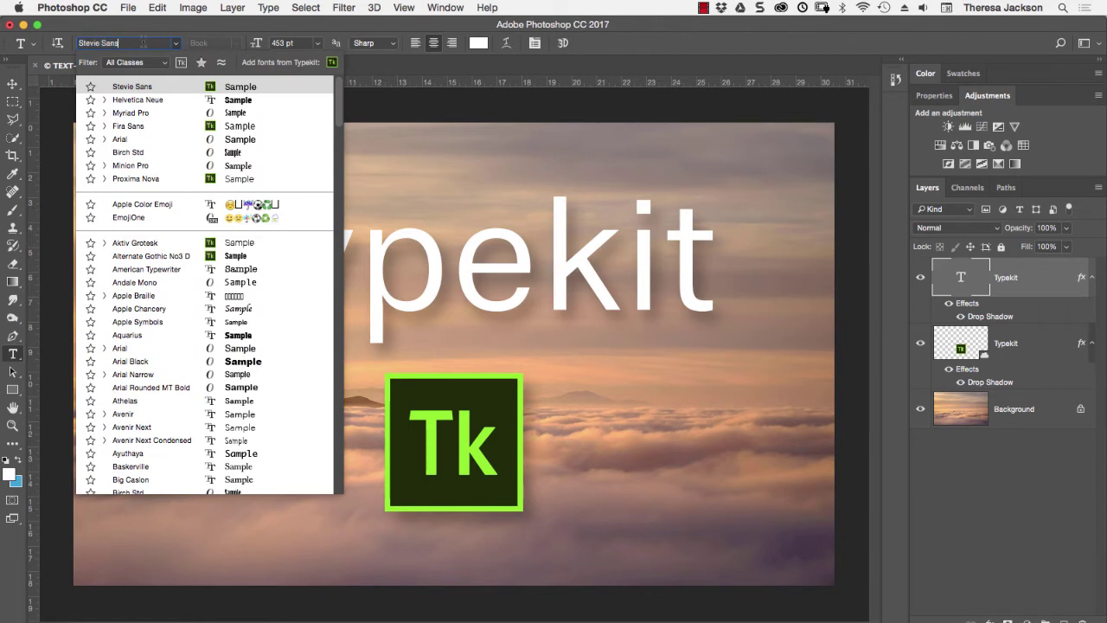
pyautogui.click(142, 42)
pyautogui.write('sp')
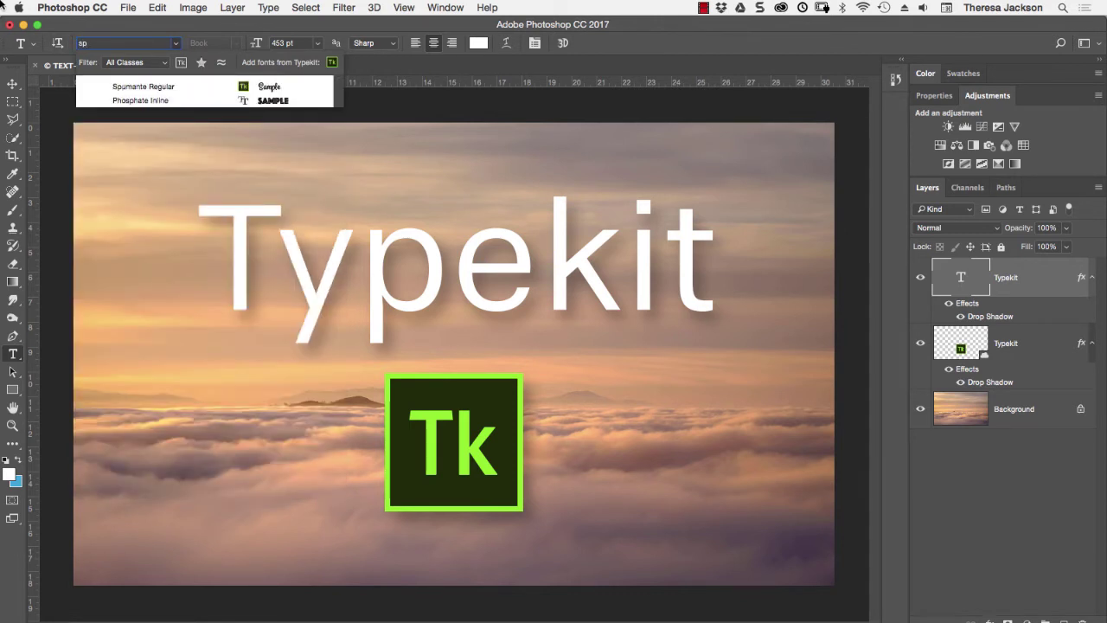
pyautogui.click(118, 89)
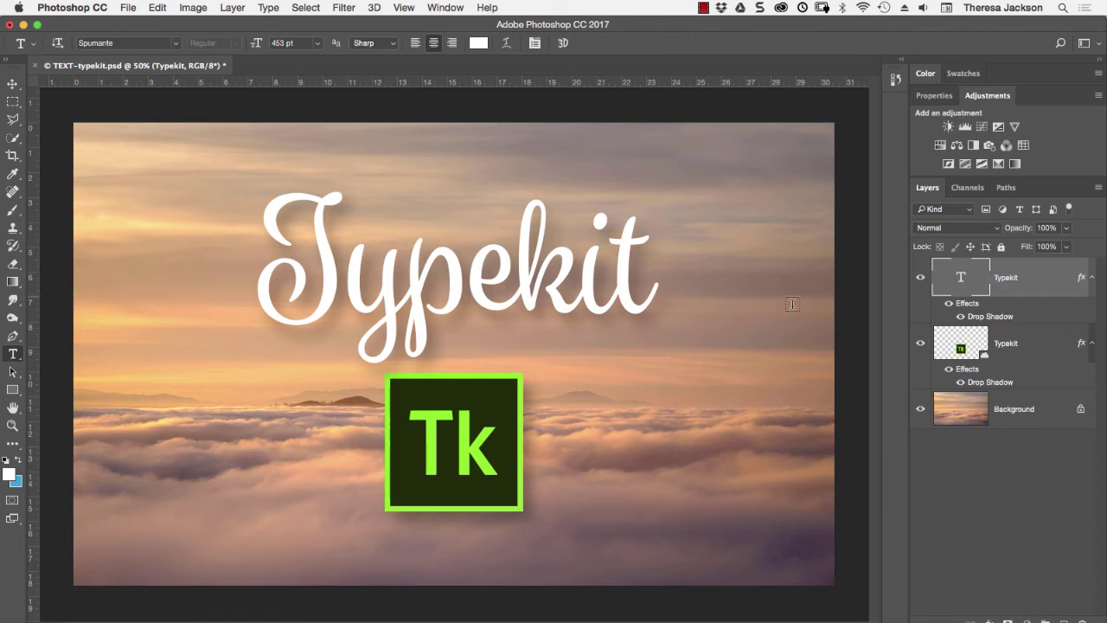
# Step: Open the Creative Cloud panel and scroll its Apps tab of 6 updates and 7 installed apps
pyautogui.click(781, 8)
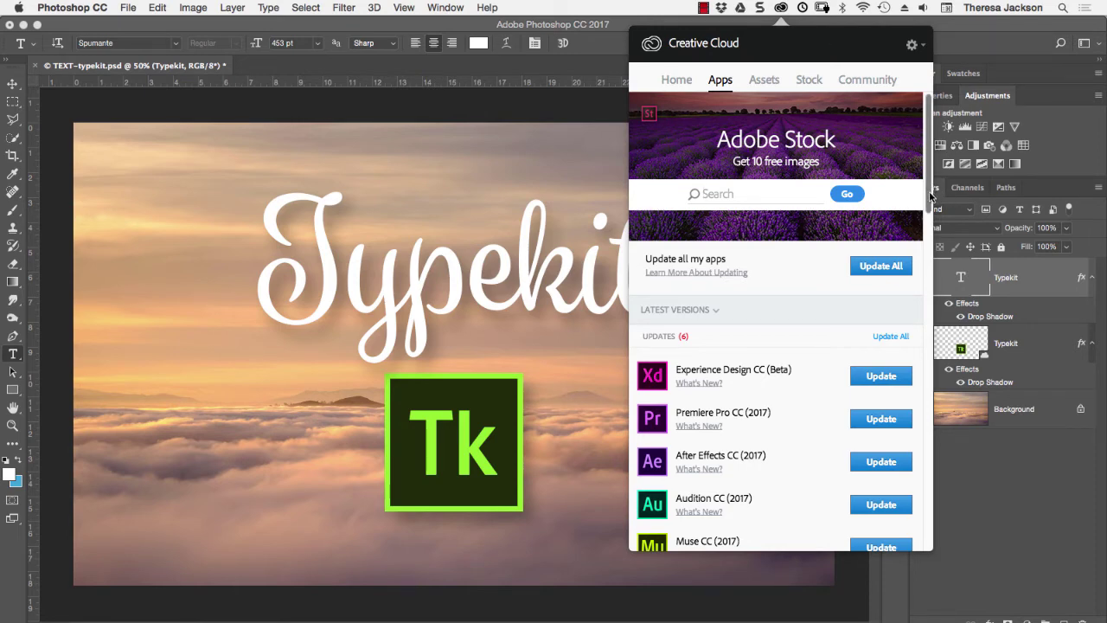
pyautogui.scroll(-2, 931, 207)
pyautogui.scroll(-5, 931, 207)
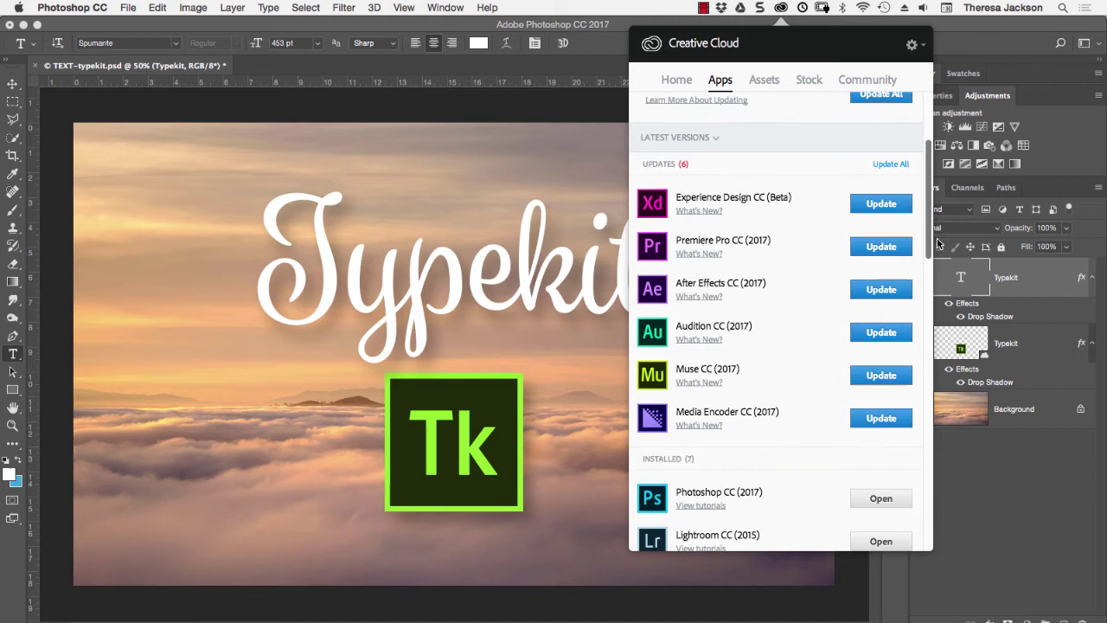
pyautogui.scroll(-3, 931, 259)
pyautogui.moveTo(943, 270); pyautogui.dragTo(944, 335)
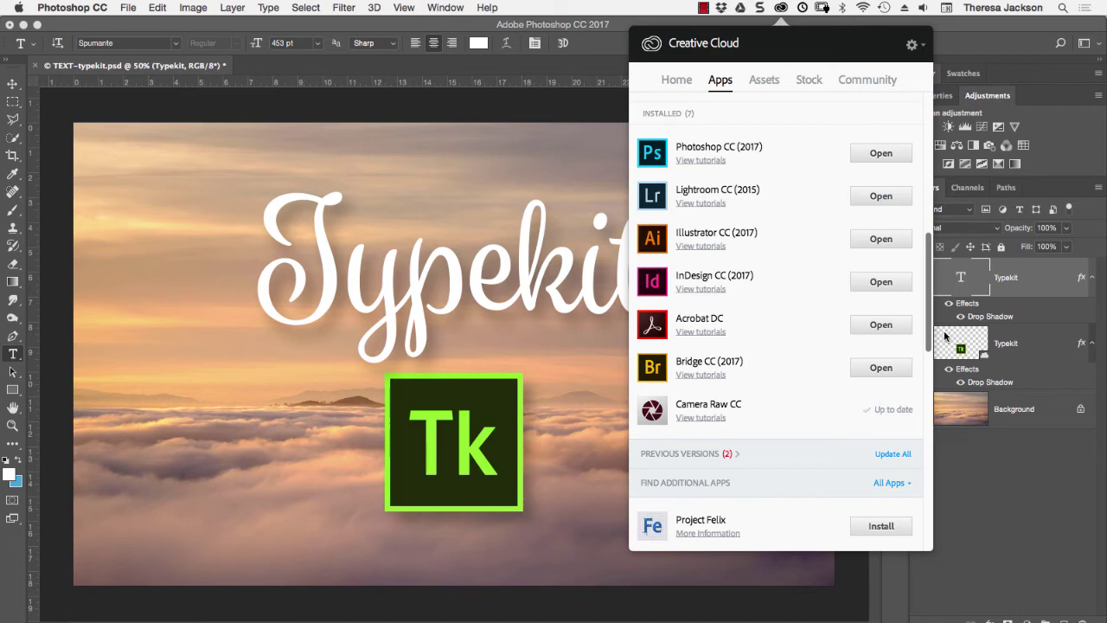
pyautogui.moveTo(944, 336); pyautogui.dragTo(930, 199)
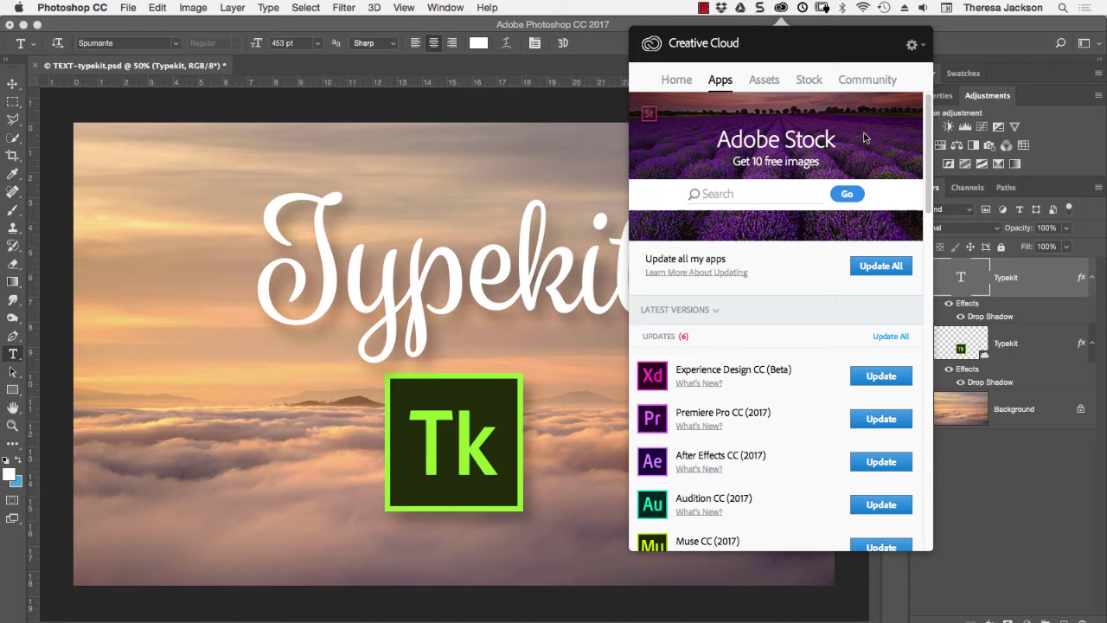
# Step: Switch to the Assets tab and look at Files and Market before returning to Fonts
pyautogui.click(764, 83)
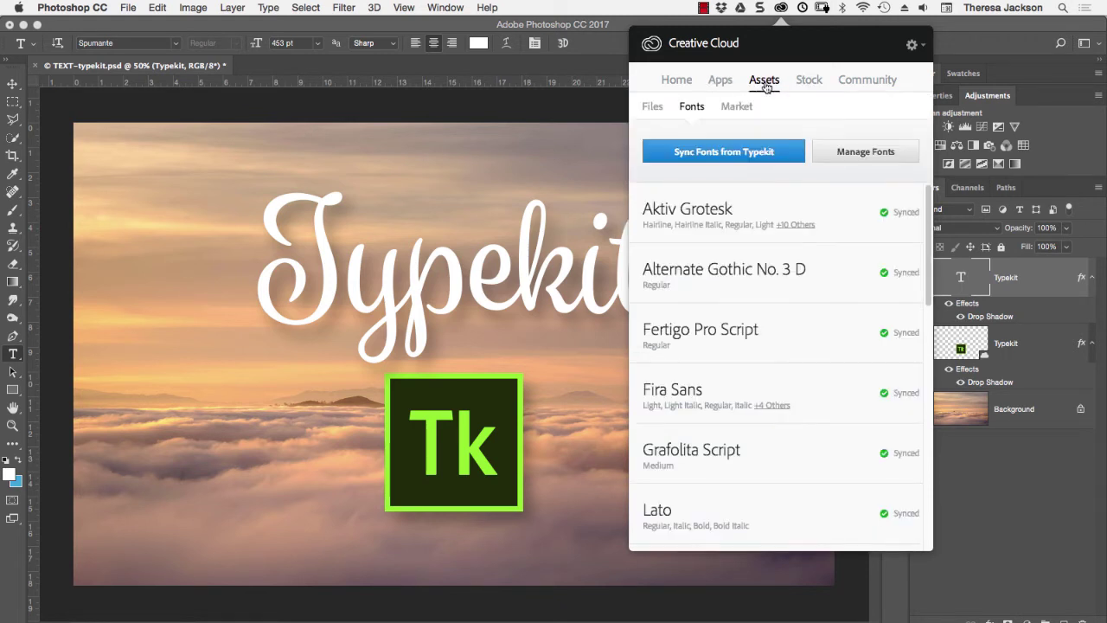
pyautogui.click(653, 110)
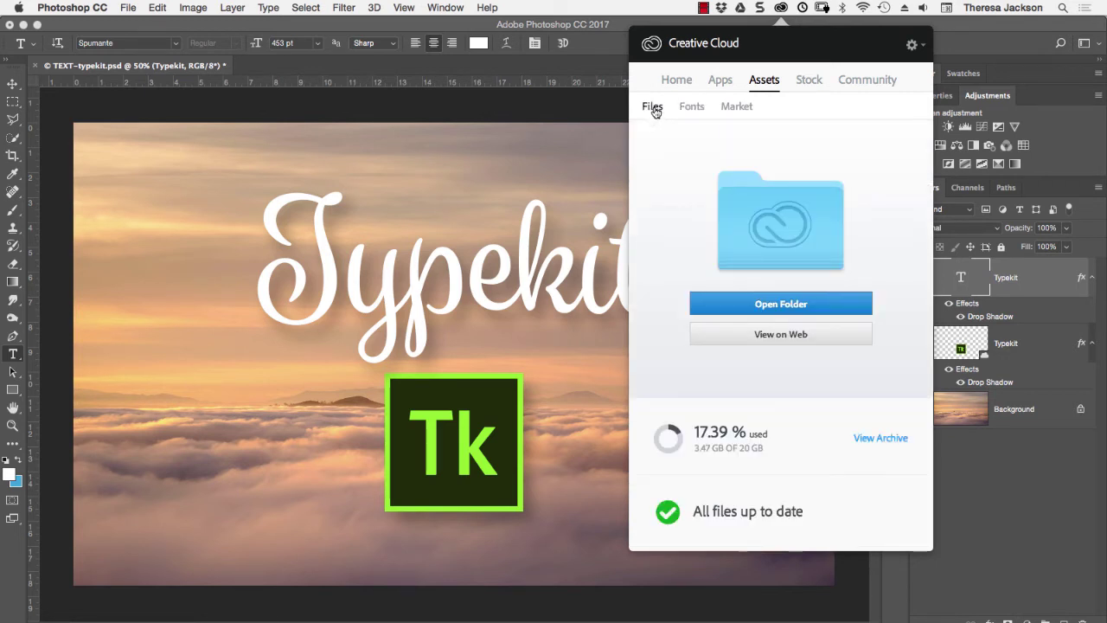
pyautogui.click(694, 111)
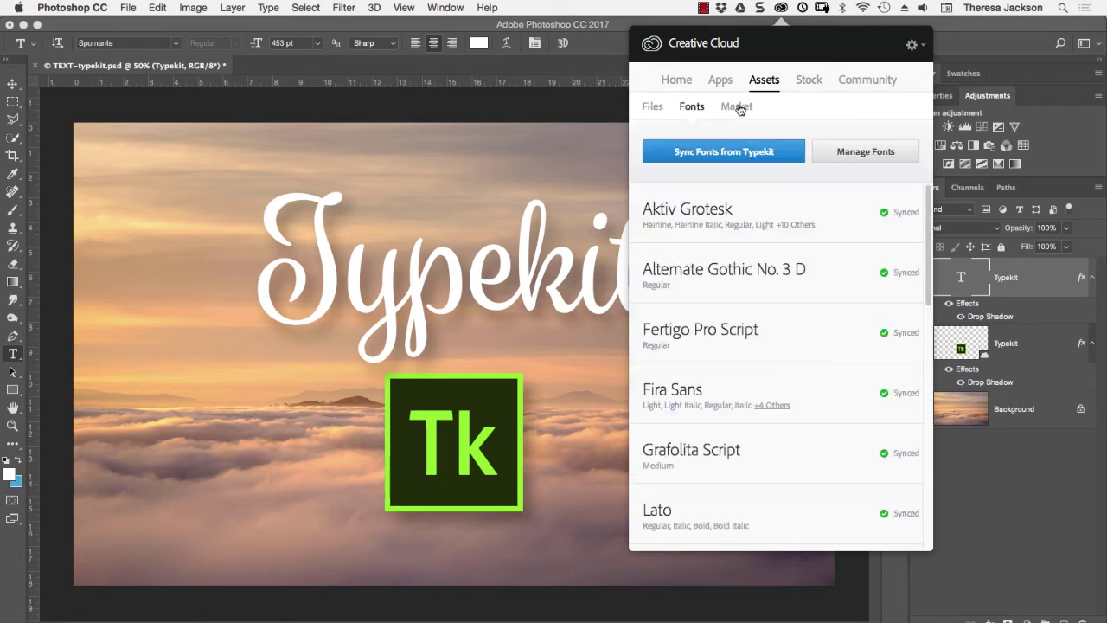
pyautogui.click(737, 108)
pyautogui.click(691, 107)
# Step: Scroll the synced Typekit fonts list, including Spumante and Stevie Sans
pyautogui.scroll(-1, 933, 207)
pyautogui.moveTo(934, 208); pyautogui.dragTo(931, 480)
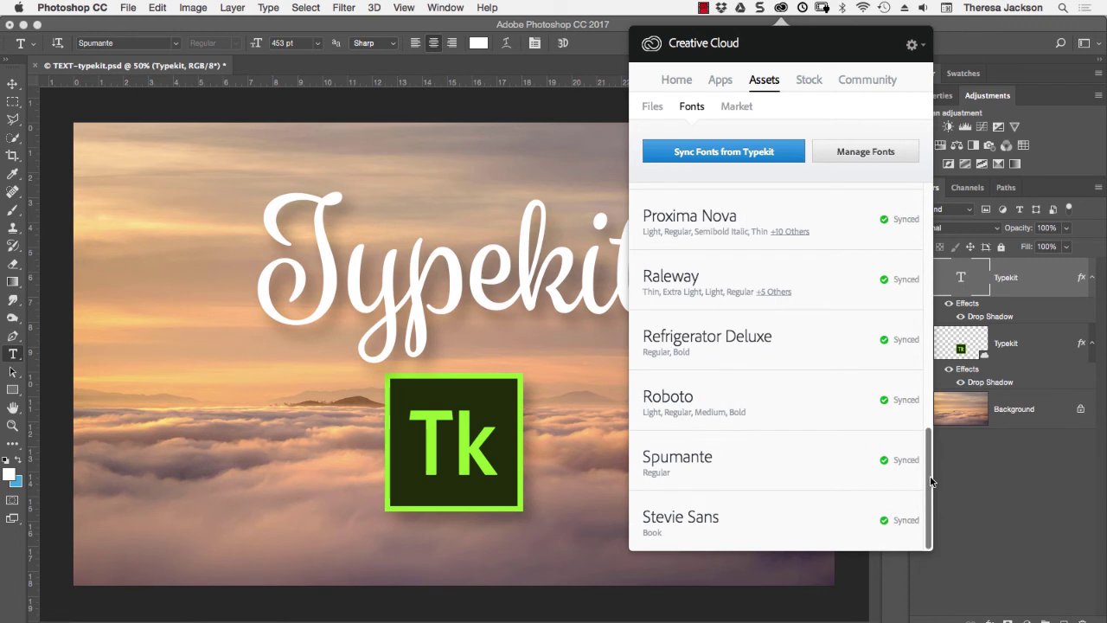
pyautogui.moveTo(932, 481); pyautogui.dragTo(942, 117)
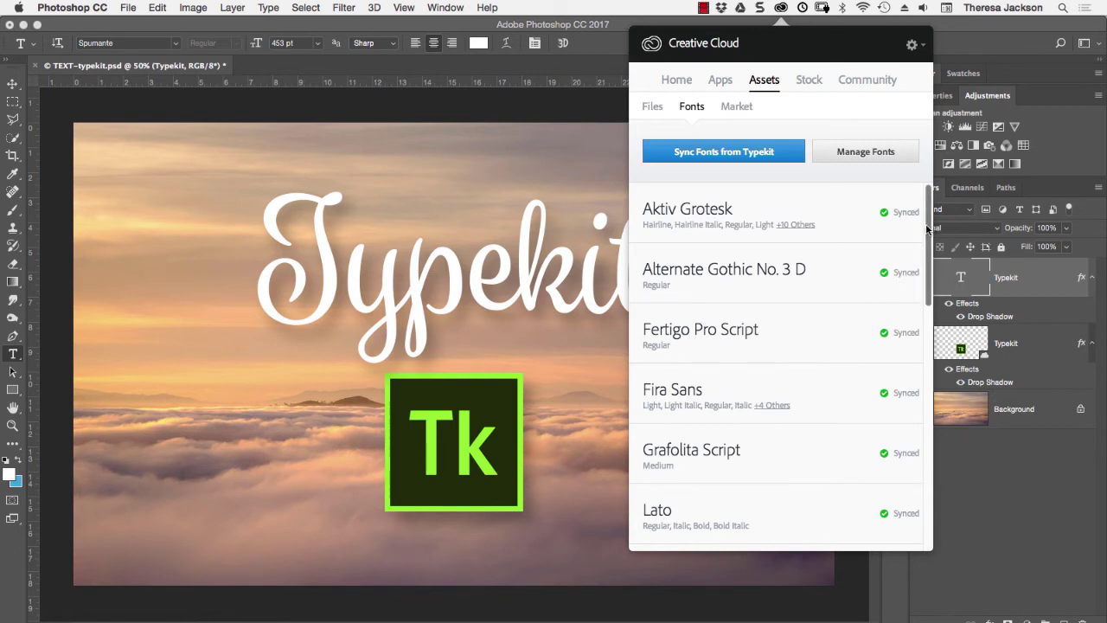
pyautogui.moveTo(929, 229); pyautogui.dragTo(907, 193)
# Step: Open Typekit's Synced fonts page in Safari via Manage Fonts and scroll the list
pyautogui.click(862, 154)
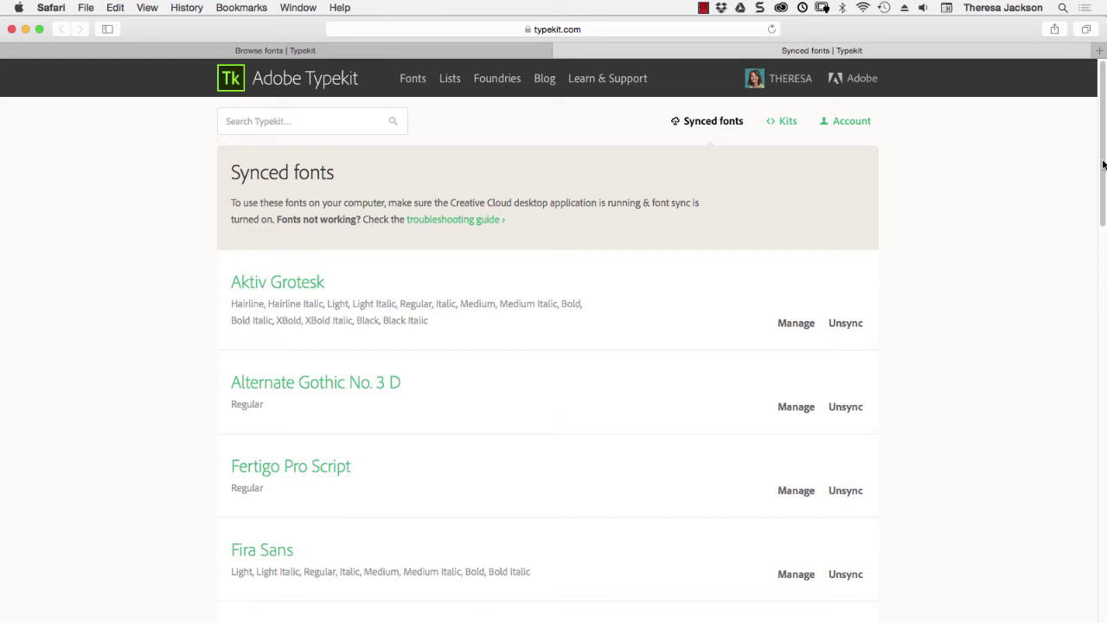
pyautogui.moveTo(1104, 165); pyautogui.dragTo(1095, 185)
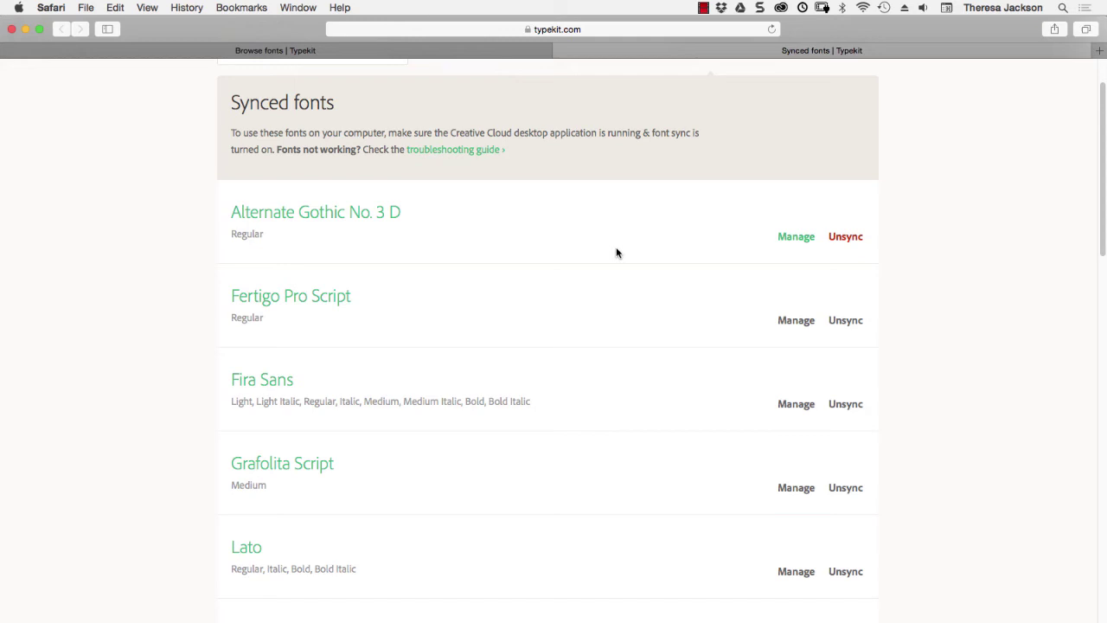
# Step: Check the synced Typekit fonts from the Creative Cloud menu-bar icon
pyautogui.click(782, 9)
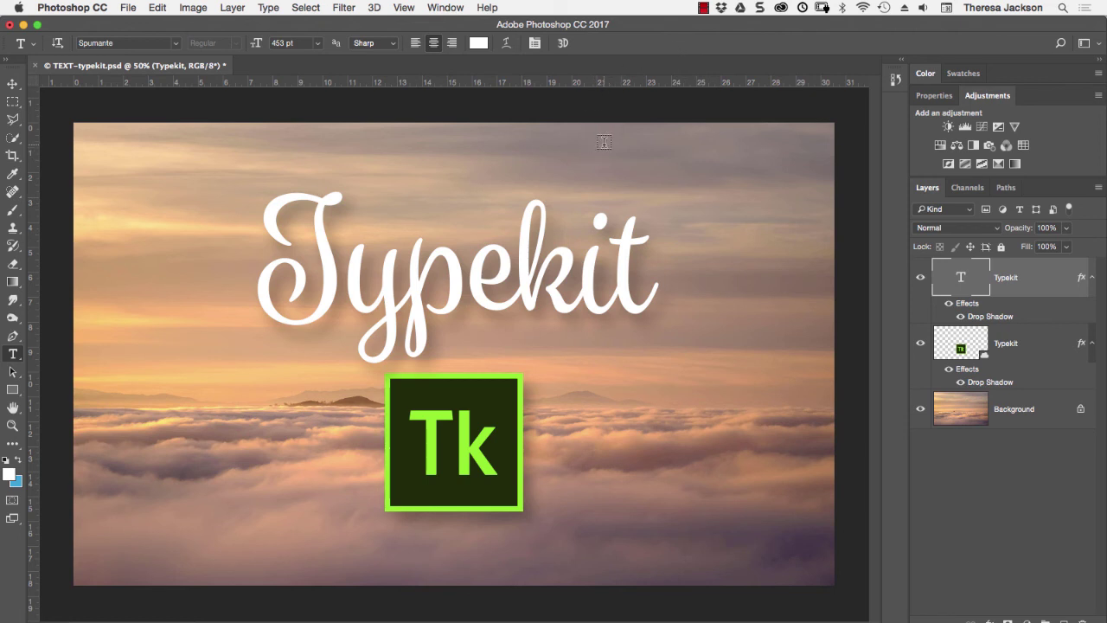
# Step: Close TEXT-typekit.psd and unsync Spumante on Typekit, leaving 59 fonts synced
pyautogui.press('super+w')
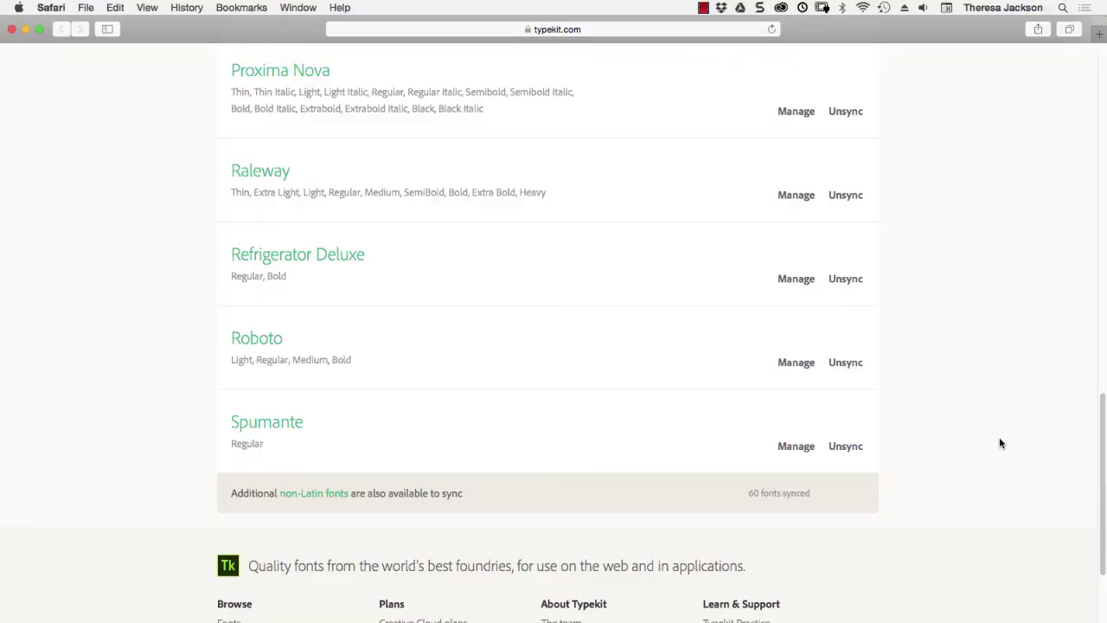
pyautogui.click(851, 447)
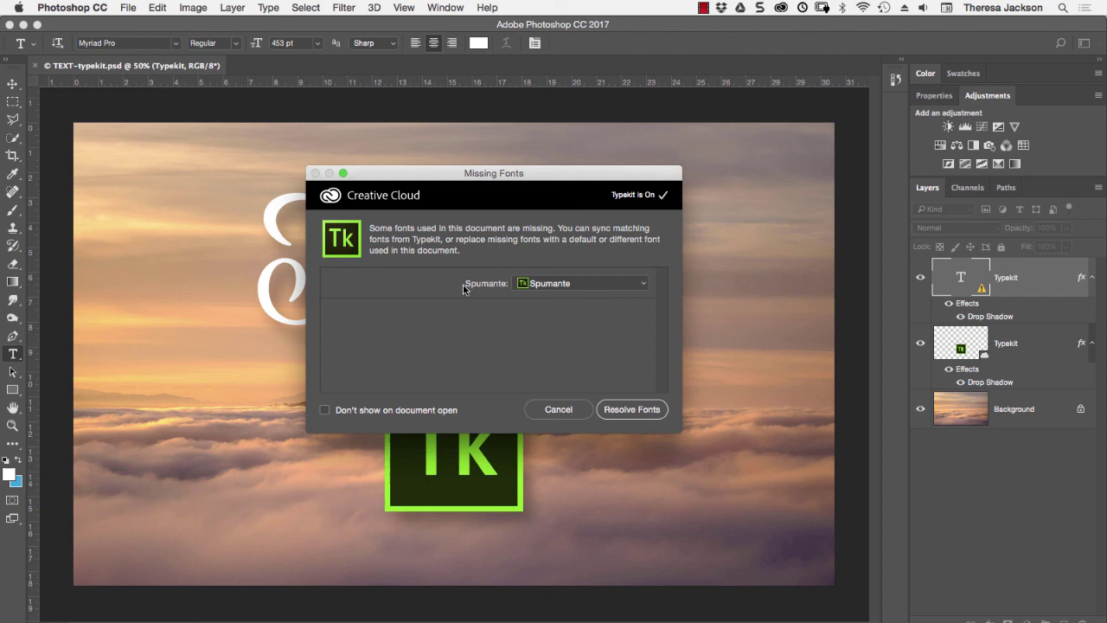
# Step: Resync the missing Spumante font from the Missing Fonts dialog with Resolve Fonts
pyautogui.click(630, 412)
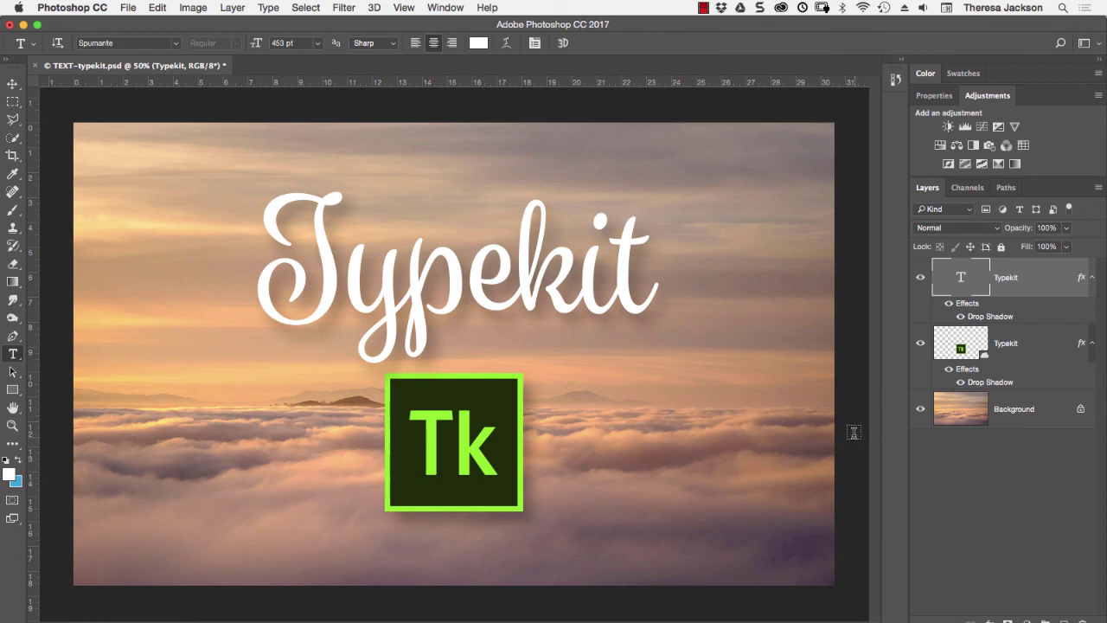